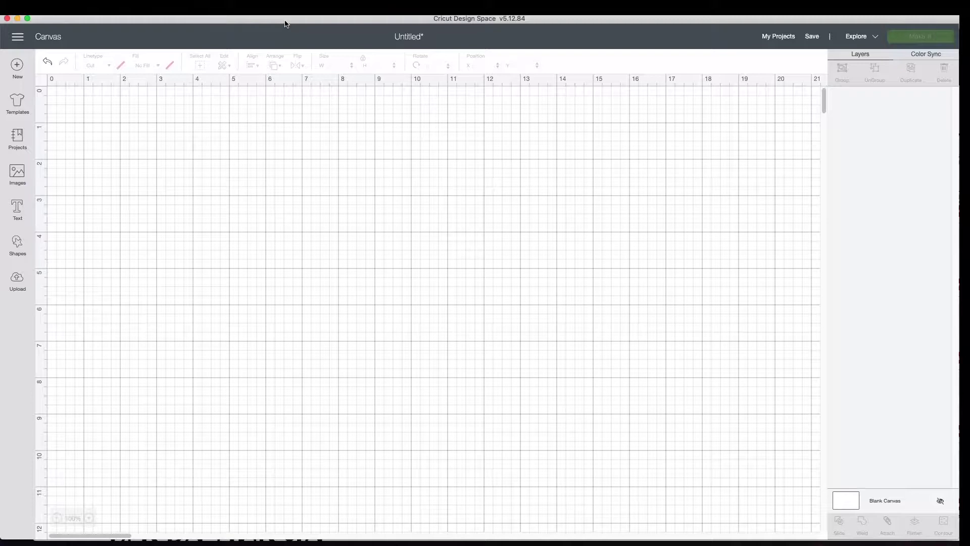
Add a 'happy birthday' text box in Cricut Sans and move it to the canvas's top-left
click(17, 208)
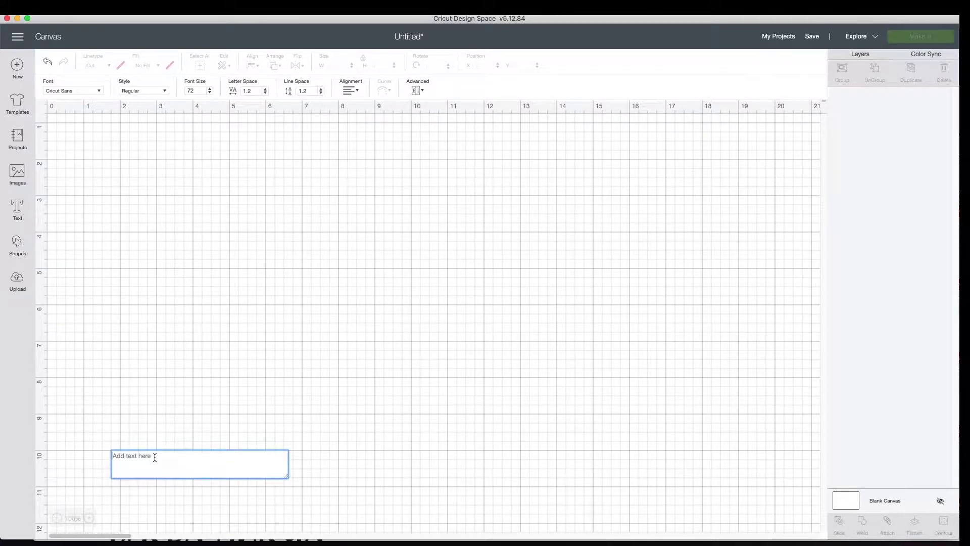
text(happy b)
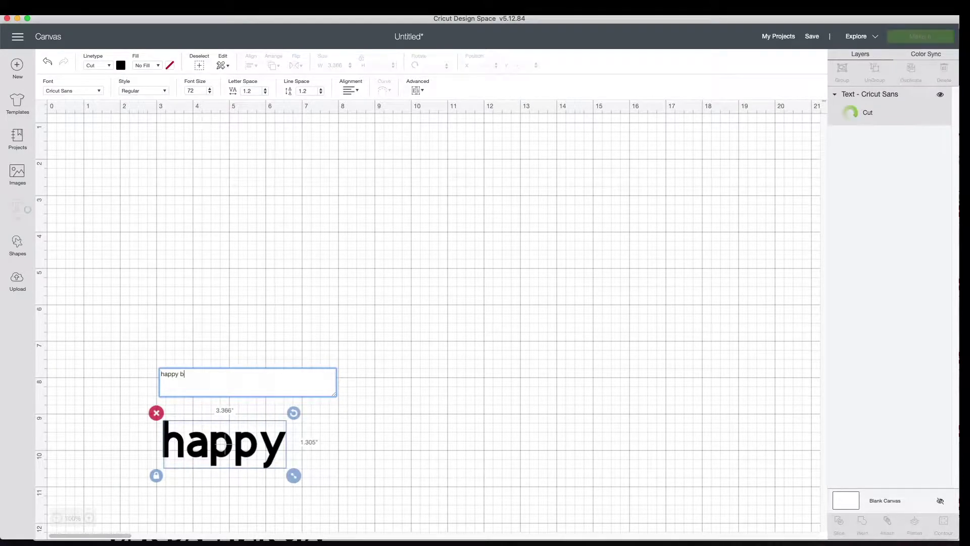
text(irthday)
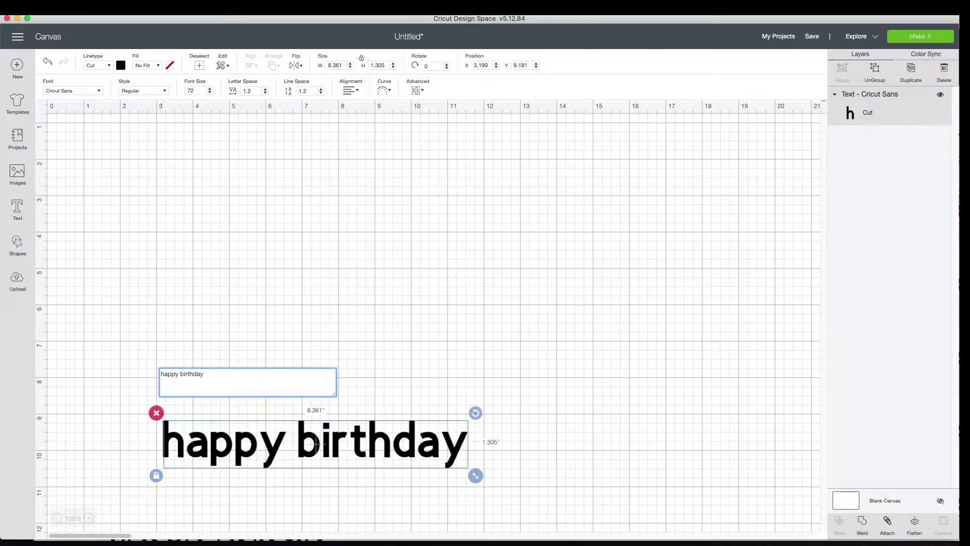
click(362, 381)
drag(359, 448, 290, 124)
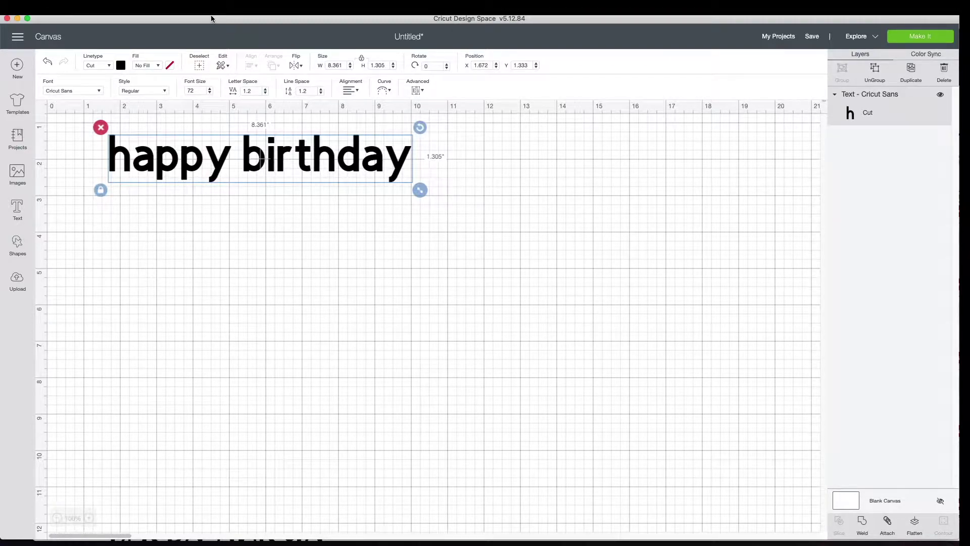
drag(209, 18, 213, 60)
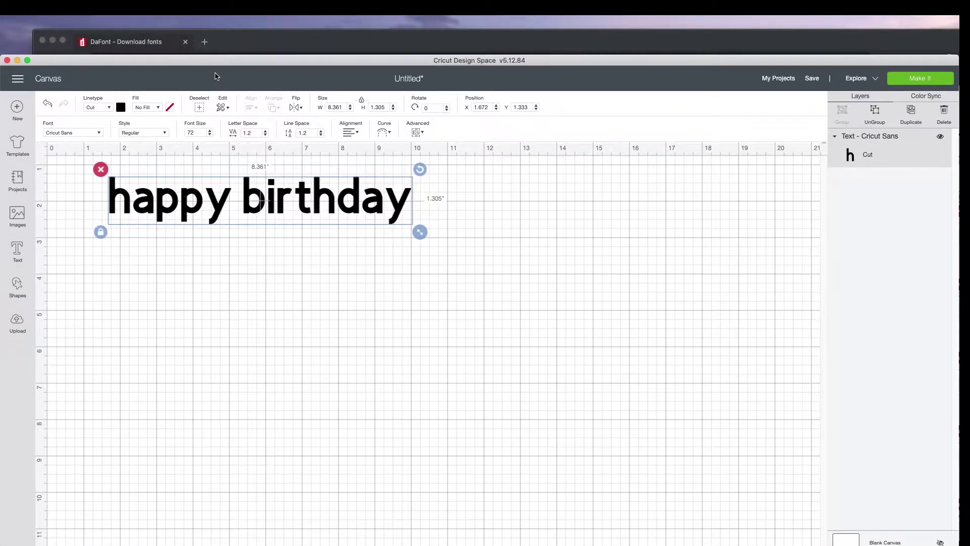
click(251, 49)
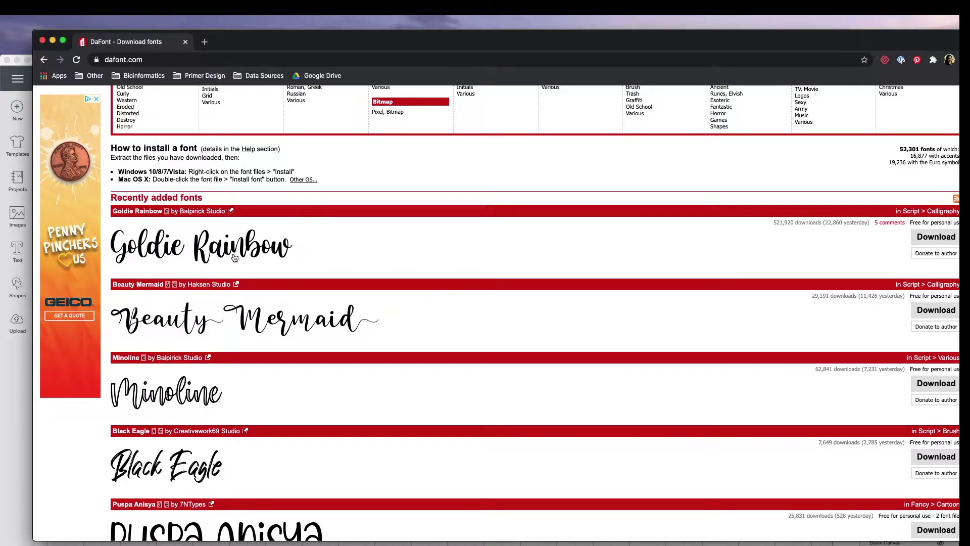
scroll(232, 261, up, 2)
scroll(232, 260, up, 3)
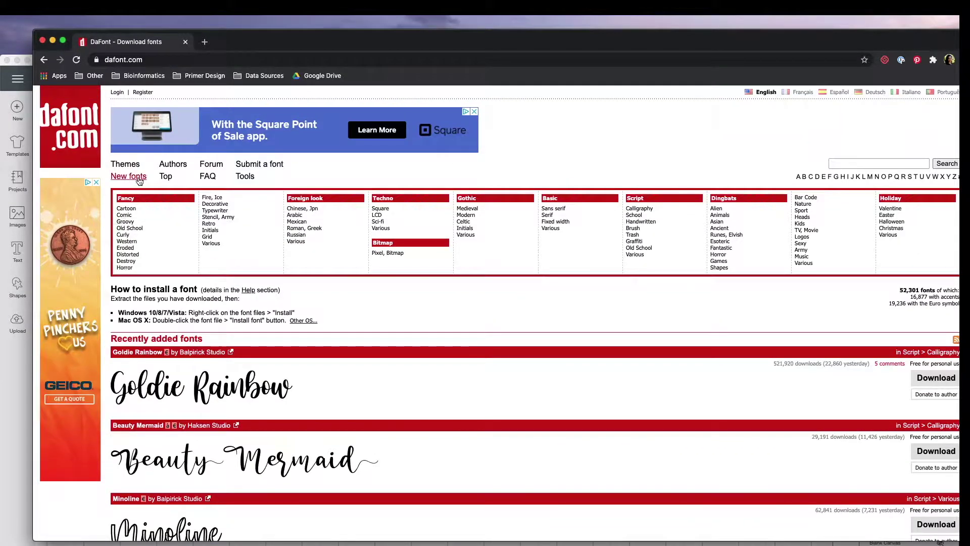
scroll(163, 345, down, 2)
scroll(163, 345, down, 2)
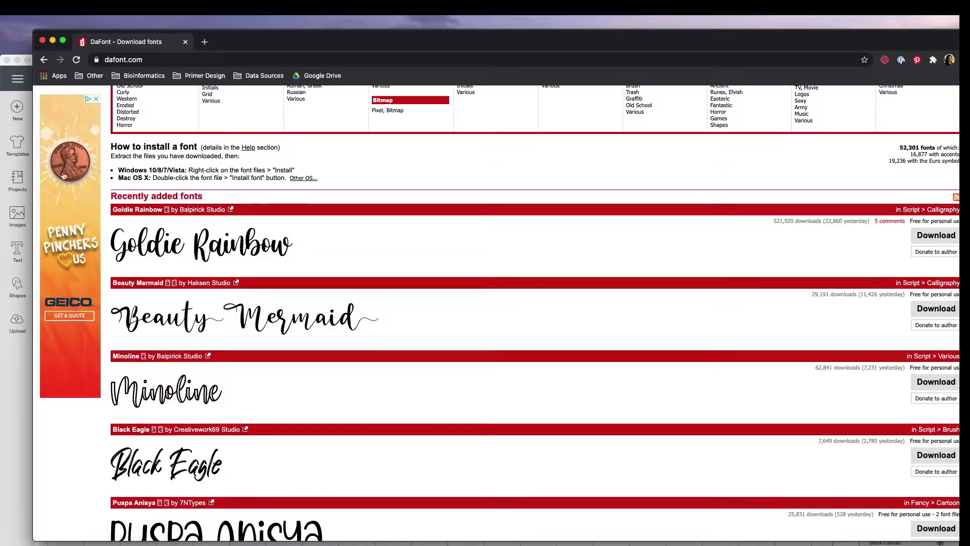
click(27, 460)
Change the happy birthday text to the Angelina system font
drag(176, 66, 177, 31)
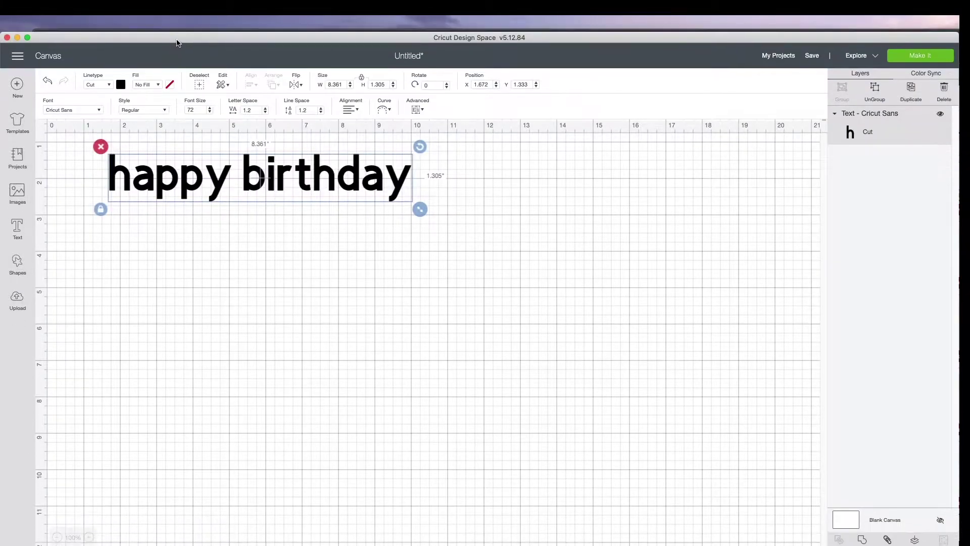
click(98, 98)
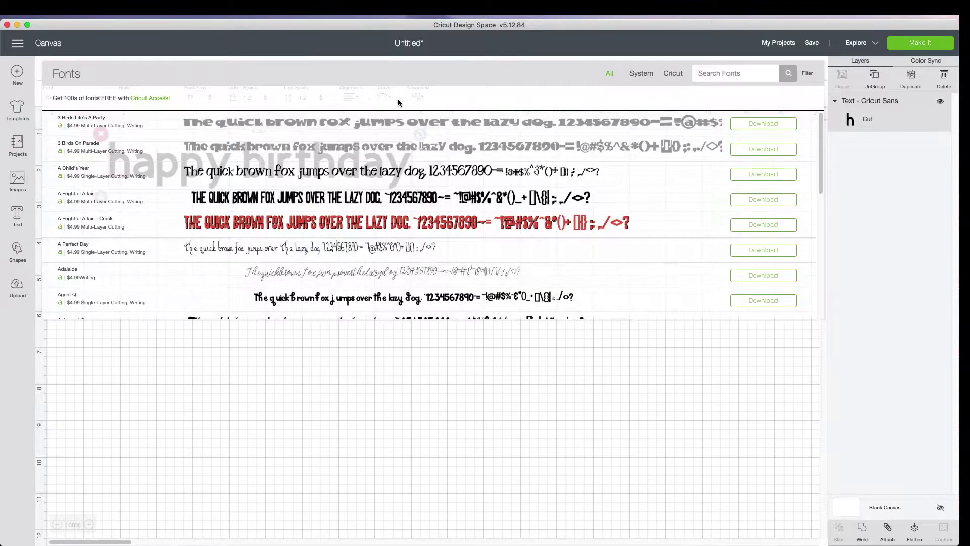
click(640, 74)
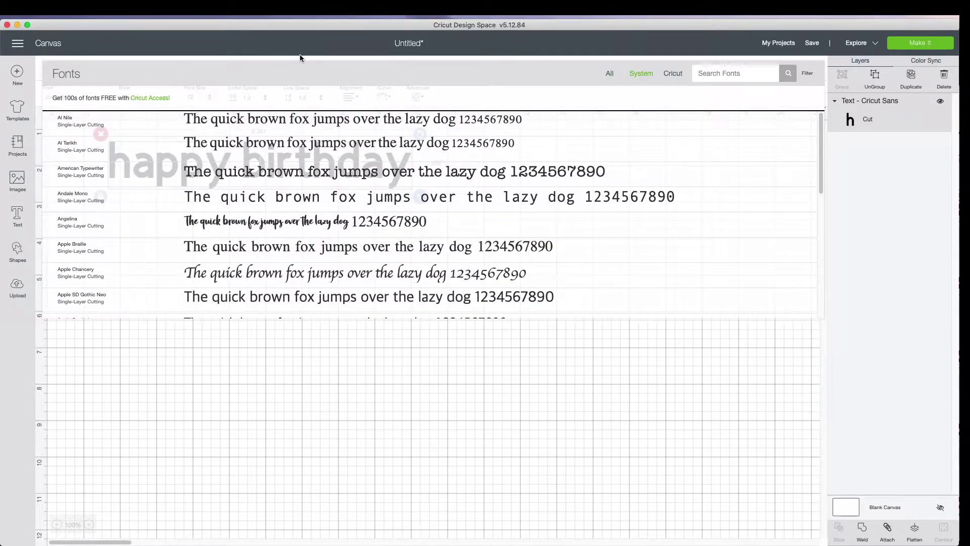
click(238, 226)
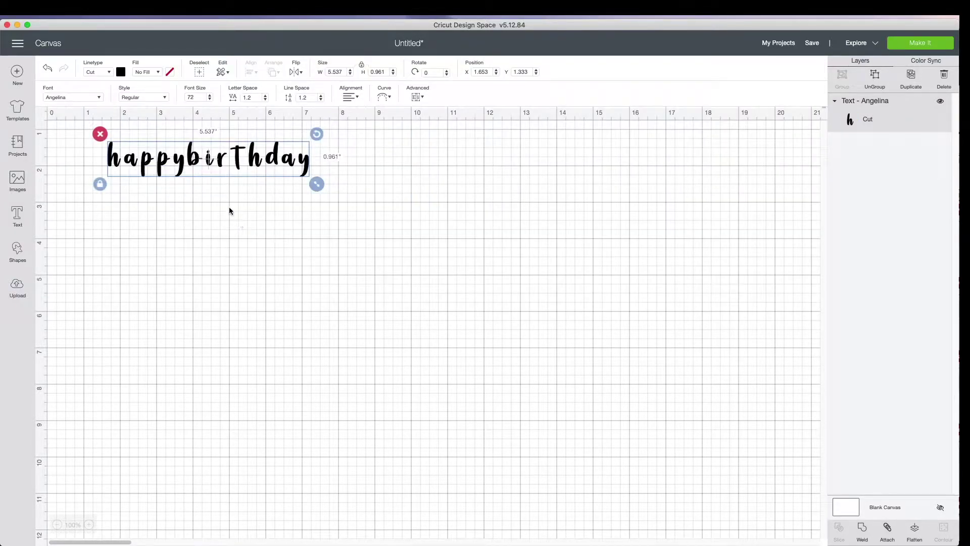
Enlarge the Angelina text to about 10.468 by 1.816 inches, keeping it at the top-left
drag(317, 185, 498, 289)
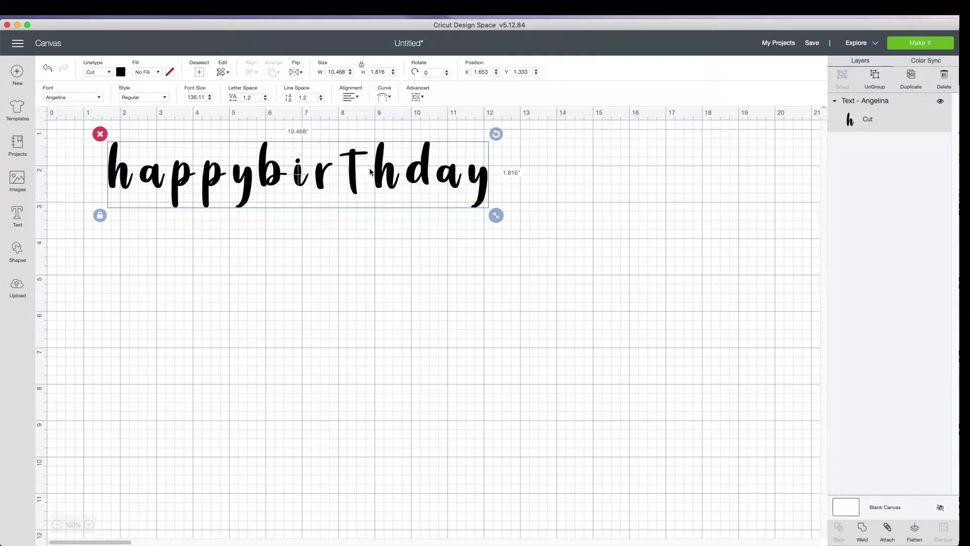
click(275, 190)
mouse_move(175, 185)
mouse_down()
mouse_move(153, 171)
mouse_move(156, 190)
mouse_up()
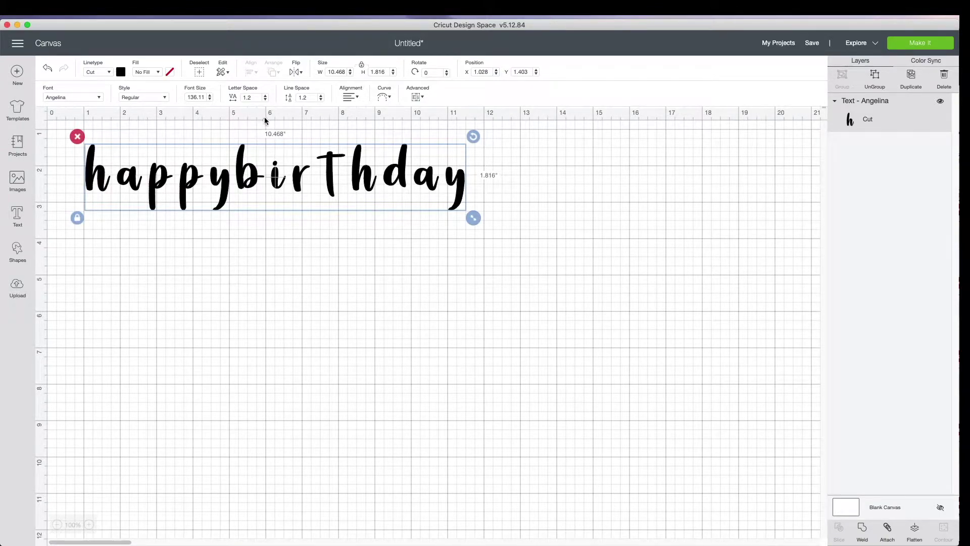
drag(332, 173, 330, 173)
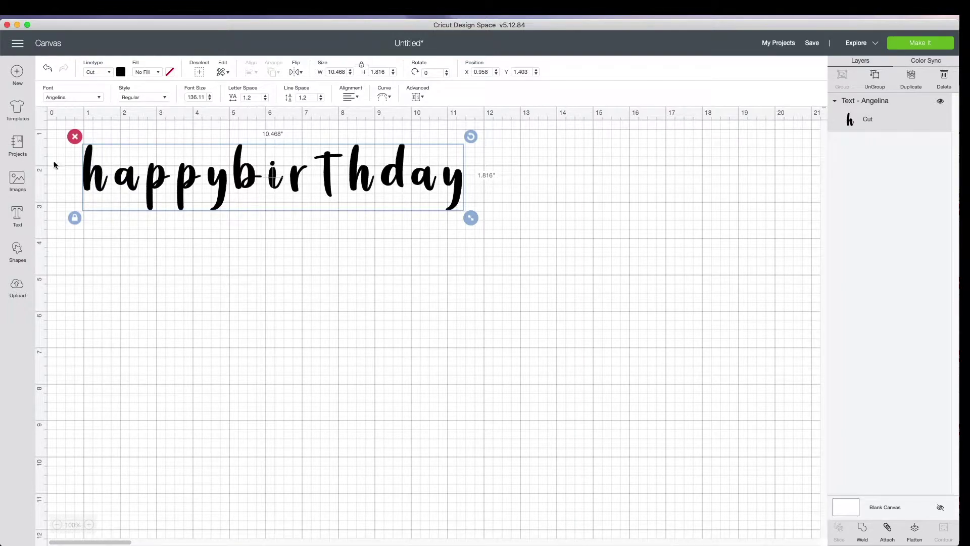
click(311, 253)
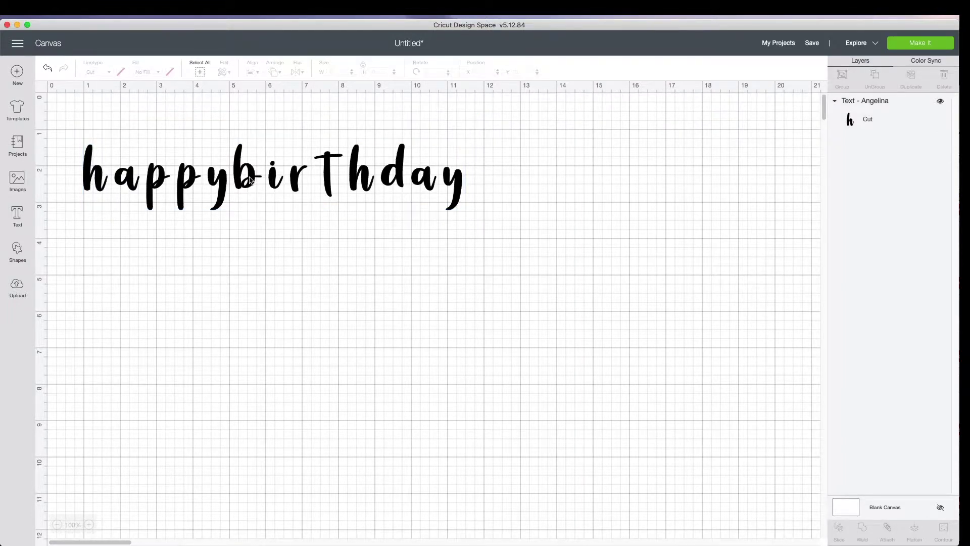
Ungroup the text and pack the letters of 'happy' together, tilting the second p
drag(105, 183, 110, 188)
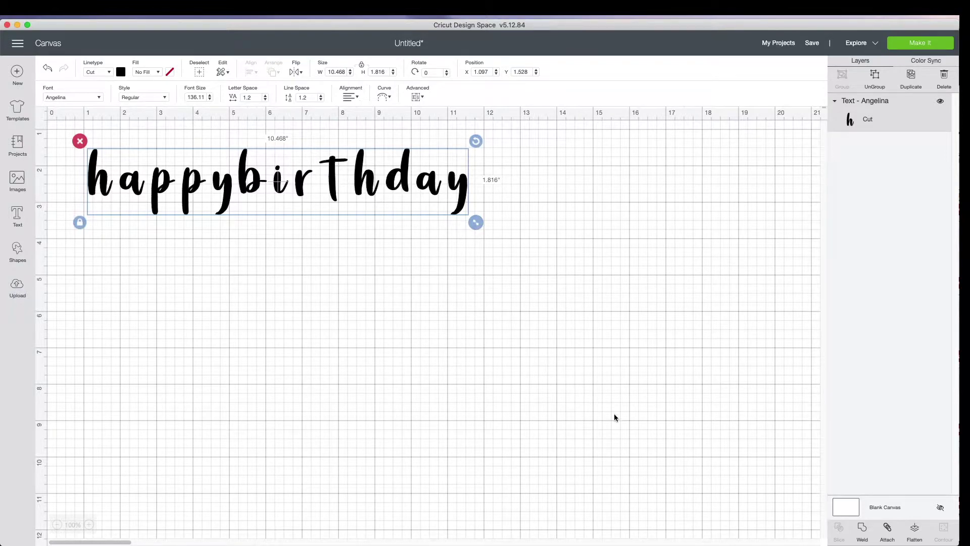
click(875, 75)
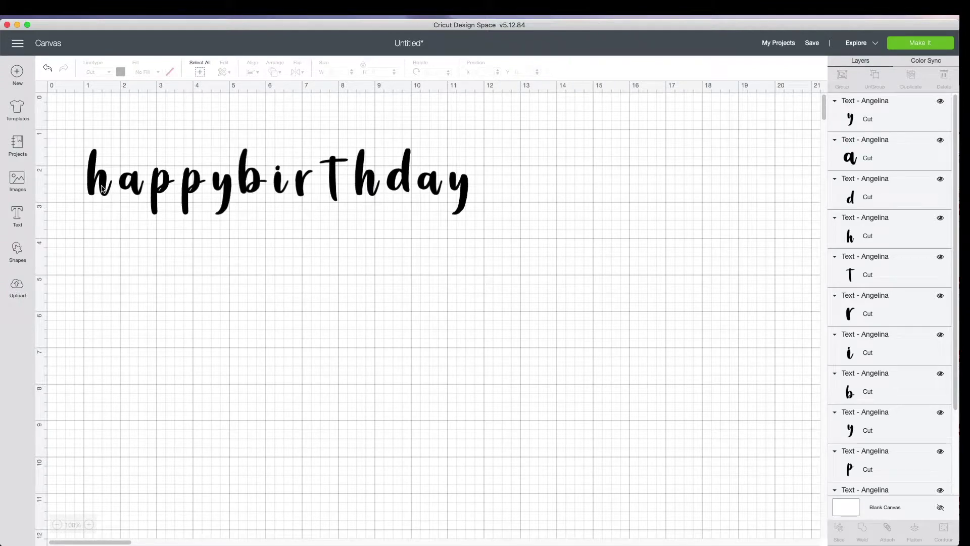
drag(104, 188, 99, 160)
drag(153, 199, 118, 175)
drag(184, 204, 148, 189)
drag(184, 151, 184, 147)
drag(158, 194, 142, 183)
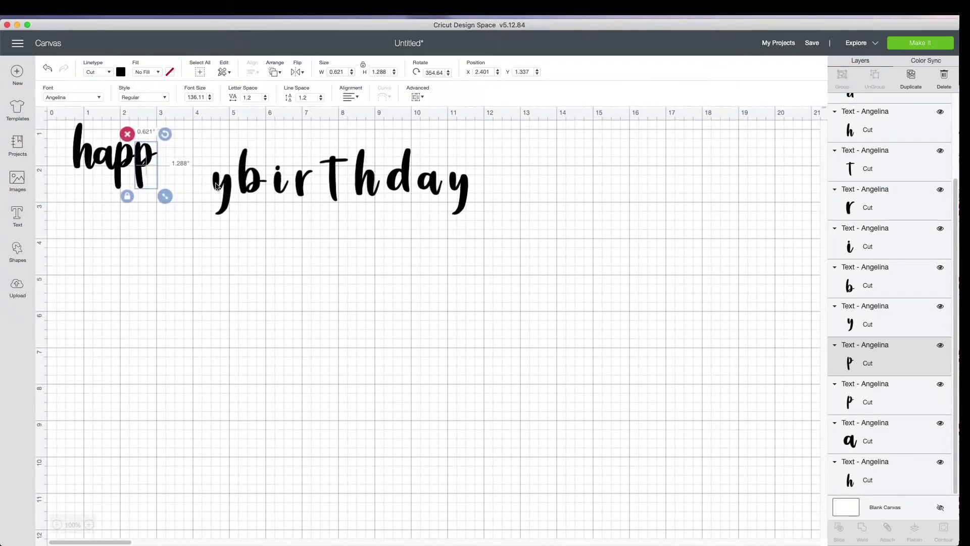
drag(216, 183, 157, 157)
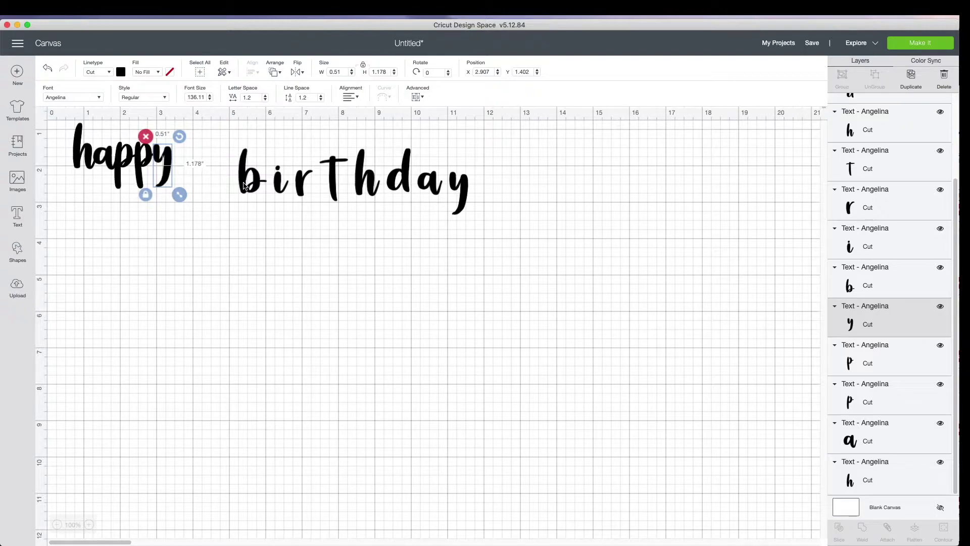
Move the letters of 'birthday' under 'happy', closing the gaps so they touch
drag(244, 186, 110, 203)
drag(274, 181, 134, 193)
drag(301, 188, 149, 194)
drag(334, 182, 172, 195)
drag(366, 175, 189, 184)
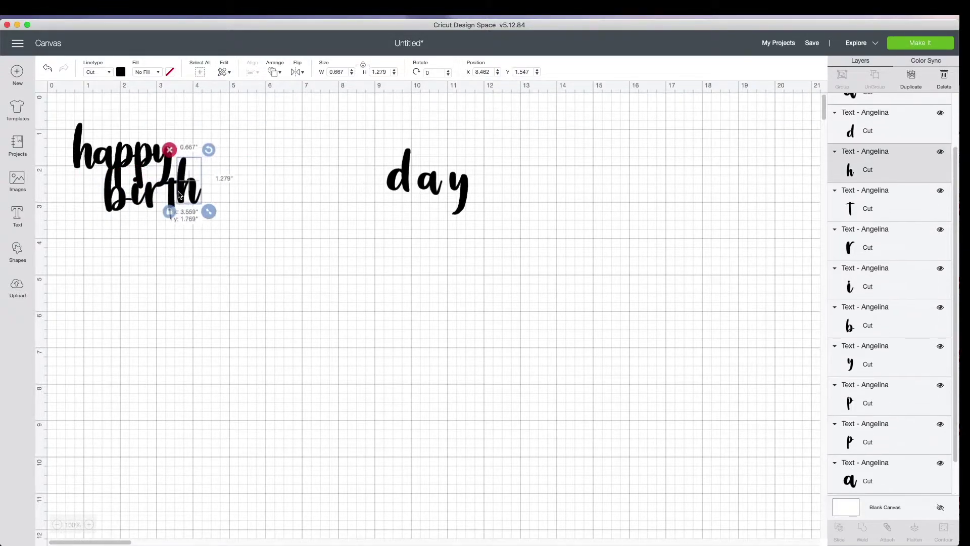
drag(399, 172, 211, 183)
drag(429, 182, 230, 191)
drag(463, 170, 265, 165)
click(136, 195)
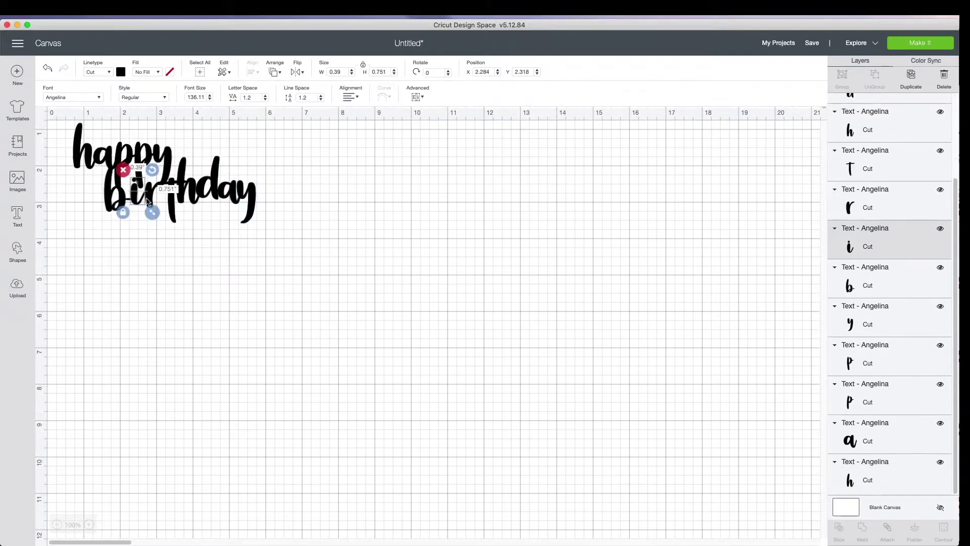
click(116, 195)
click(200, 191)
drag(230, 192, 215, 192)
click(117, 179)
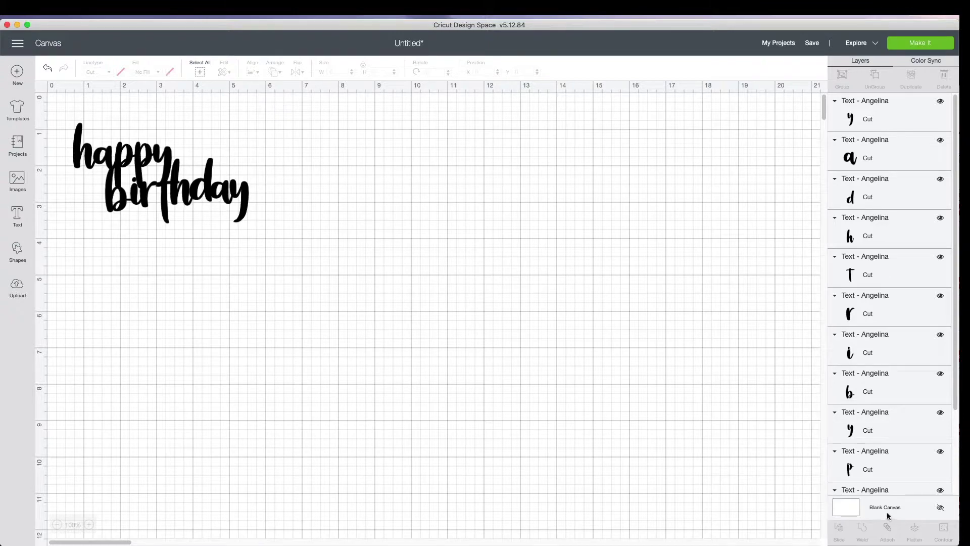
Select all the happy birthday letters and weld them into one Weld Result layer
drag(66, 107, 306, 261)
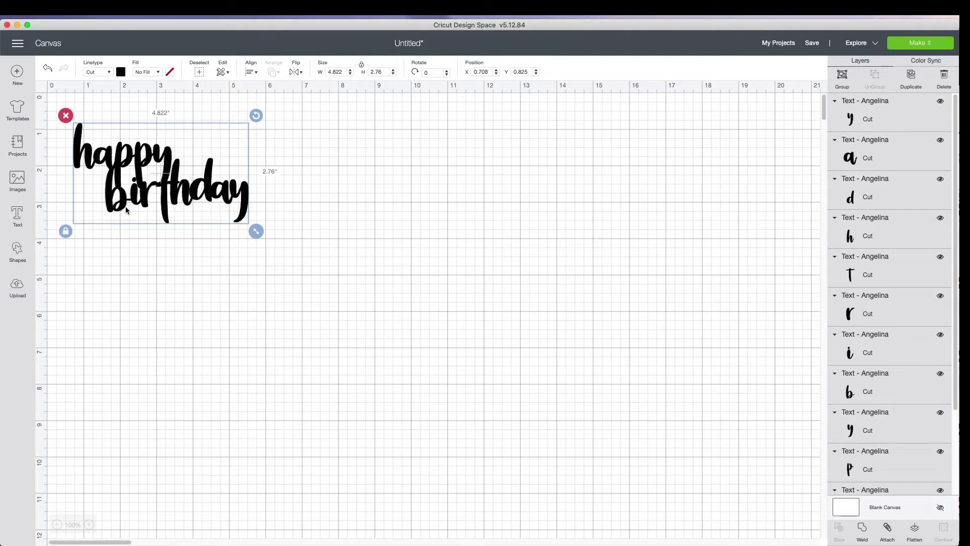
click(864, 530)
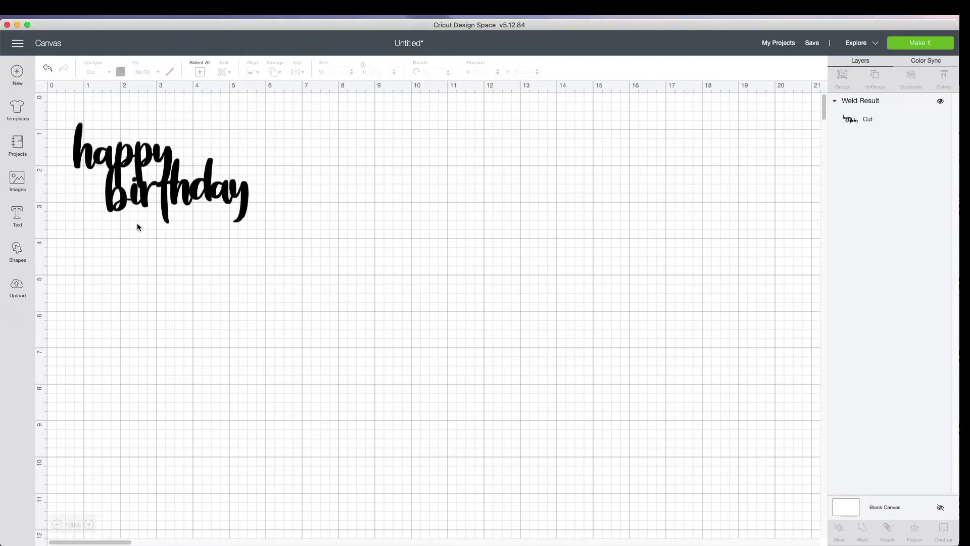
Resize the welded greeting to 8.127 by 4.651 inches and place it top-left
drag(167, 200, 204, 225)
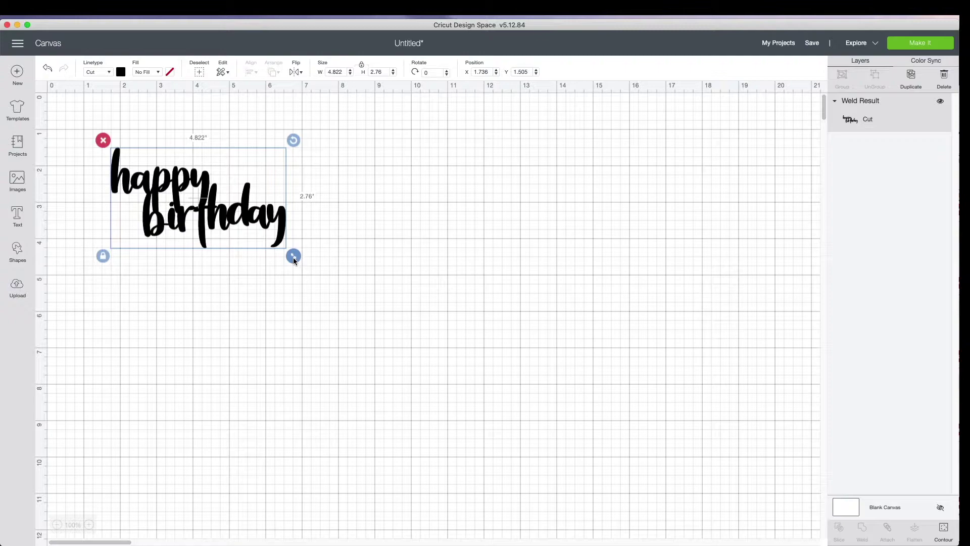
drag(293, 257, 399, 323)
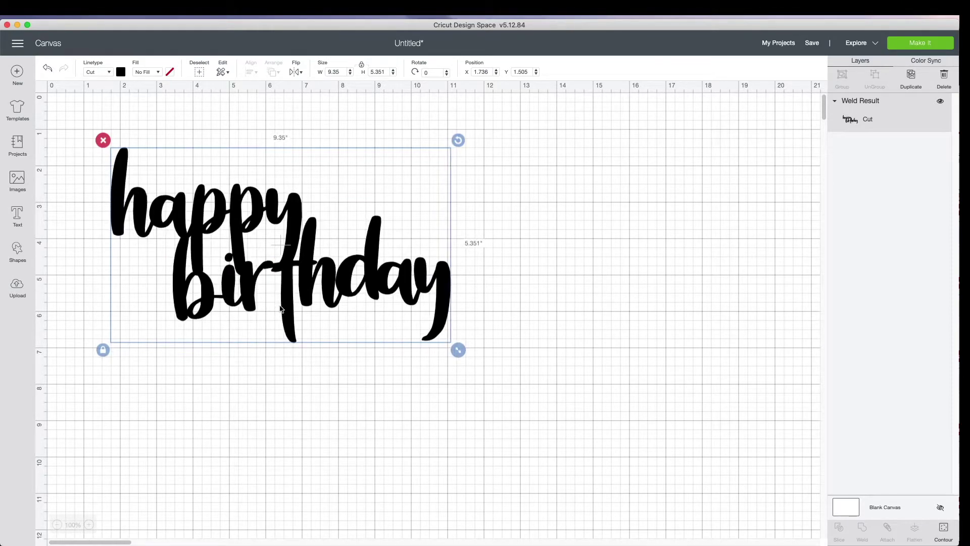
drag(281, 308, 233, 258)
drag(402, 297, 361, 271)
click(275, 347)
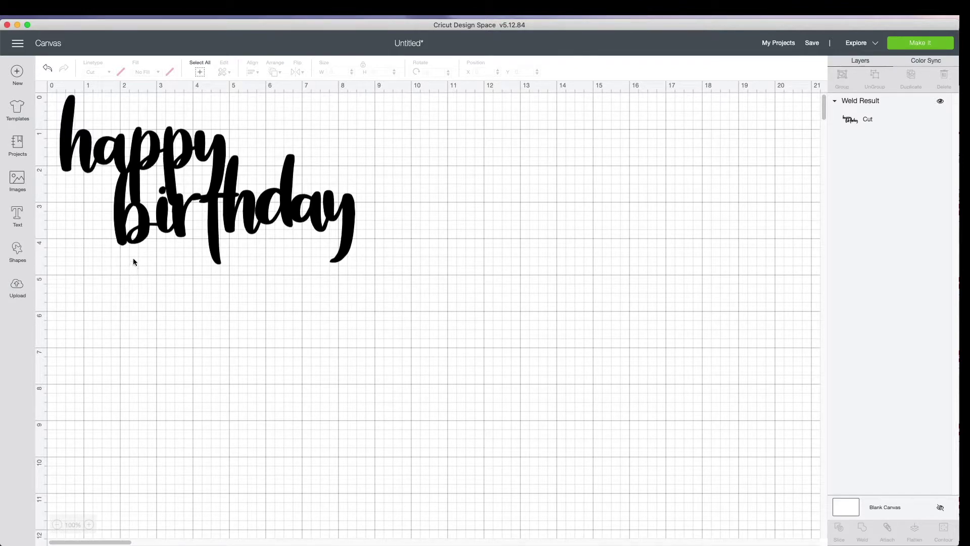
mouse_move(124, 222)
mouse_down()
mouse_move(321, 273)
mouse_move(223, 270)
mouse_move(116, 221)
mouse_up()
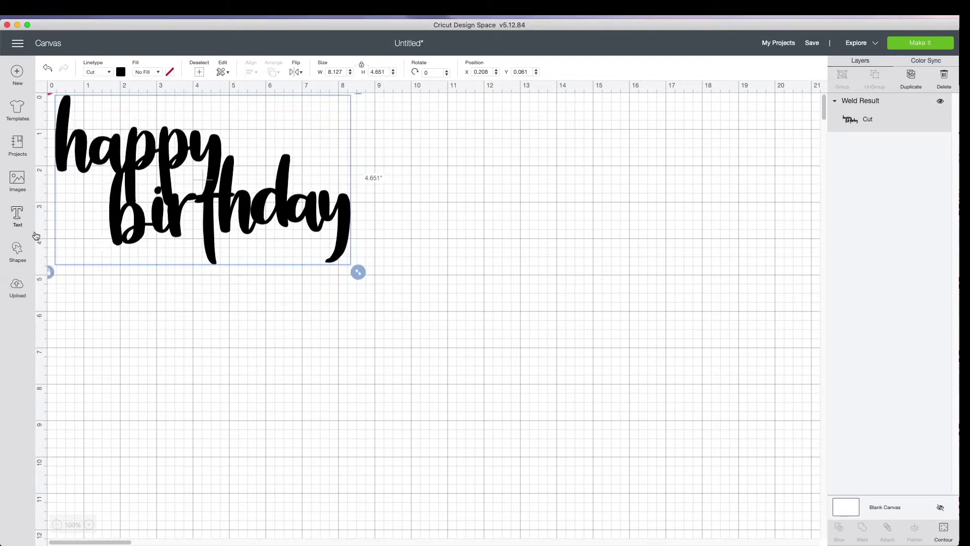
Add the recipient's name as Angelina text, about 7.5 by 3 inches, below 'birthday'
click(17, 215)
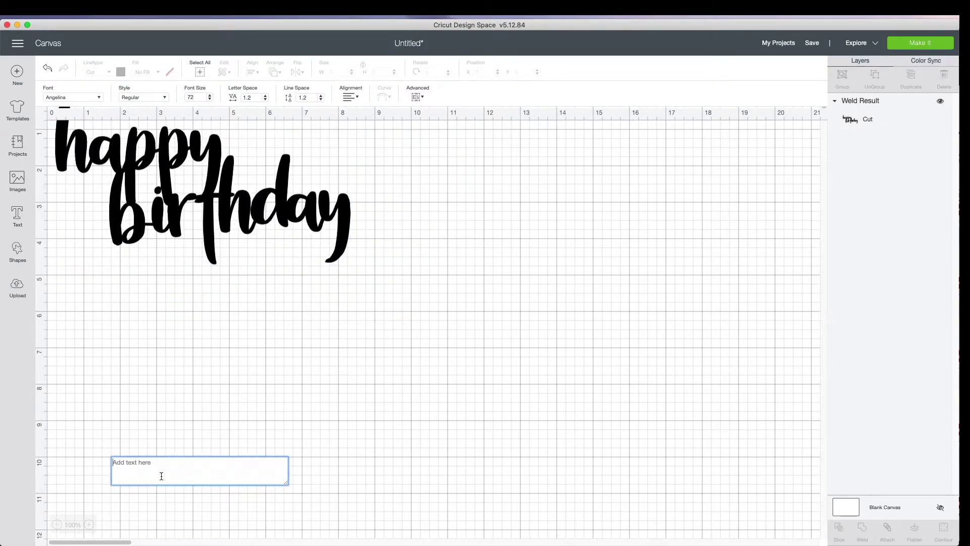
text(Na)
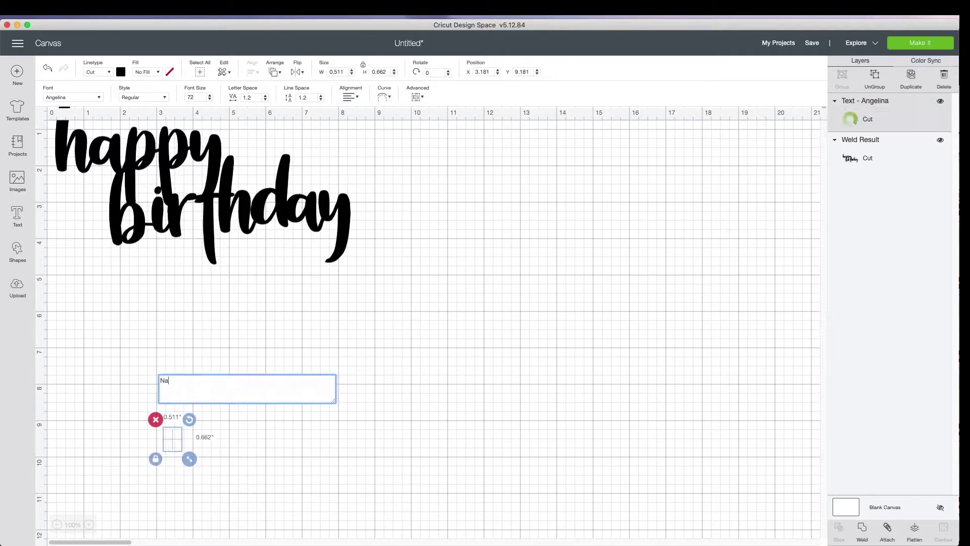
text(ncy)
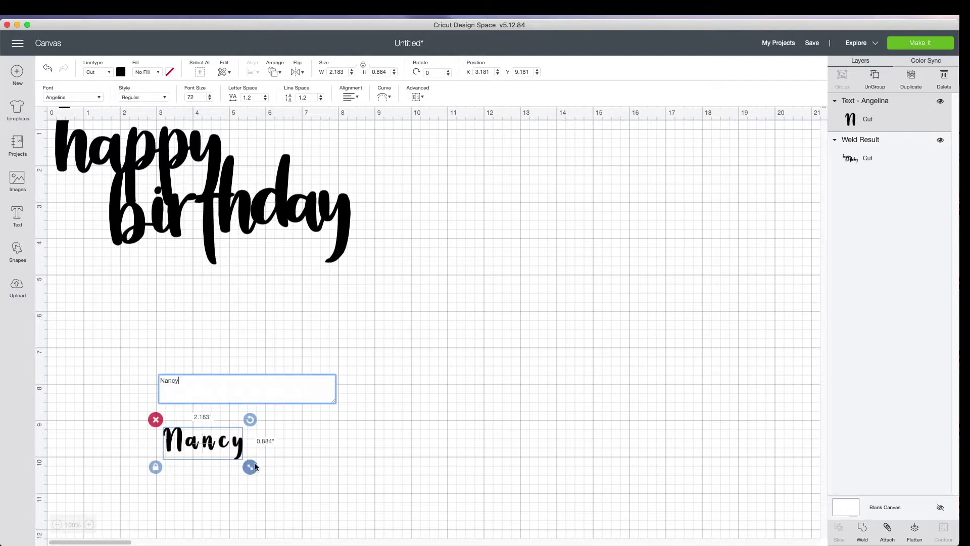
click(288, 462)
drag(214, 429, 485, 276)
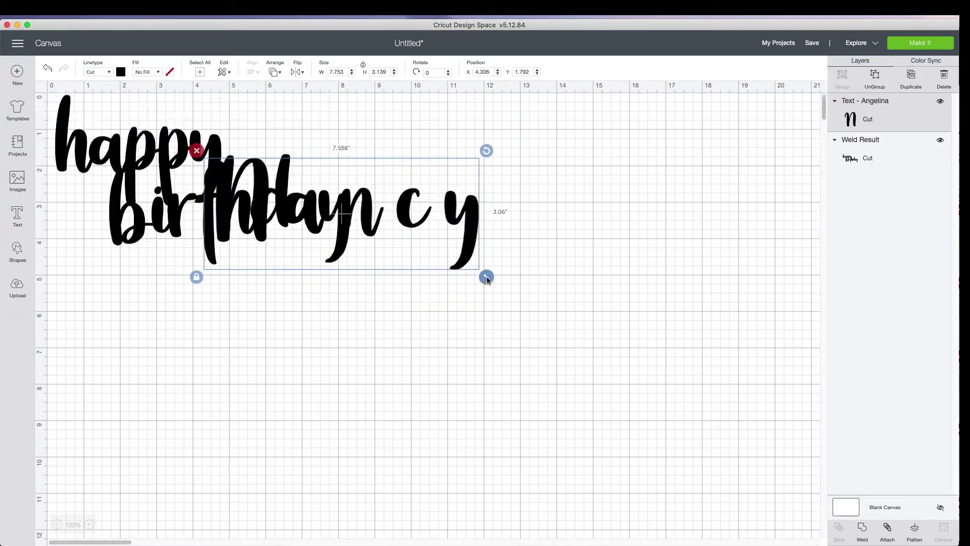
drag(308, 217, 224, 341)
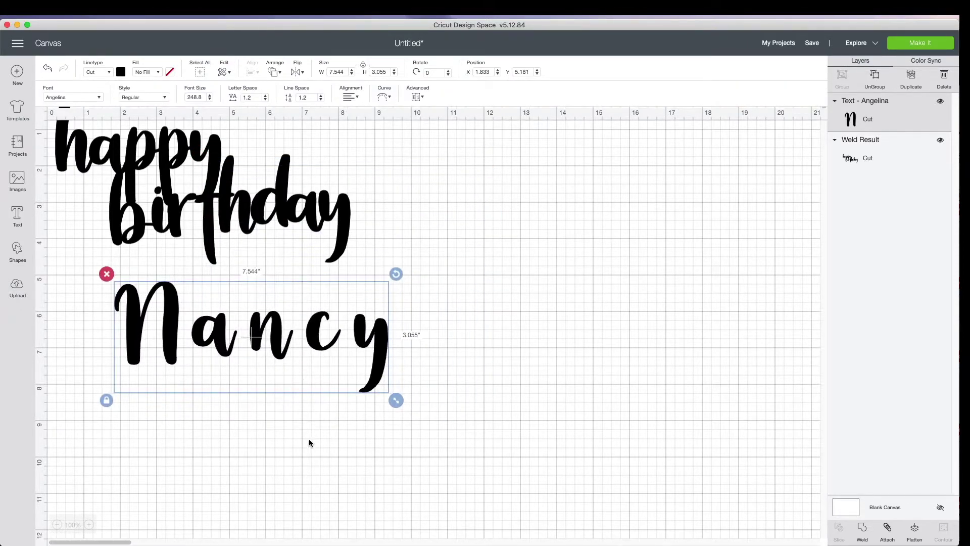
drag(281, 358, 328, 358)
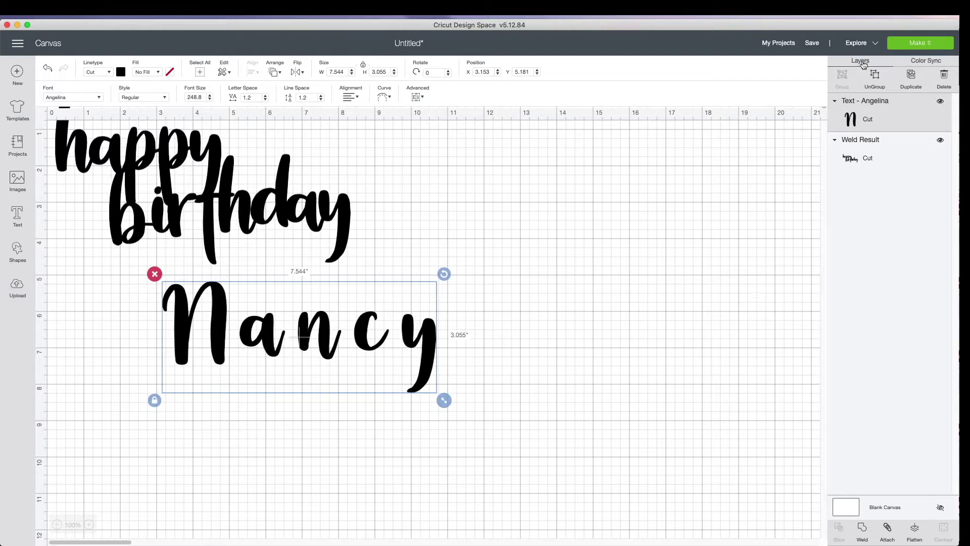
Ungroup the name and tuck its five letters, overlapping, tightly beneath 'birthday'
click(875, 77)
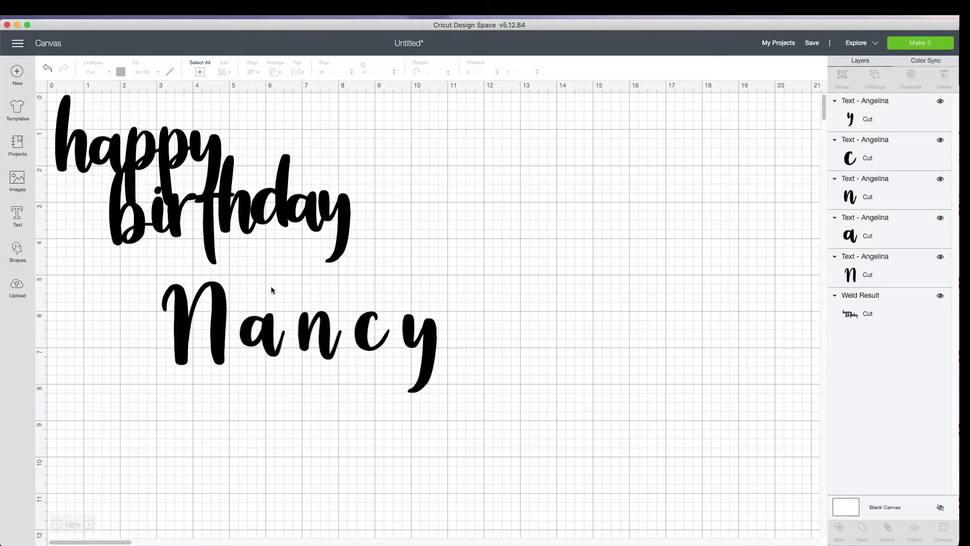
drag(205, 341, 107, 290)
drag(262, 348, 140, 292)
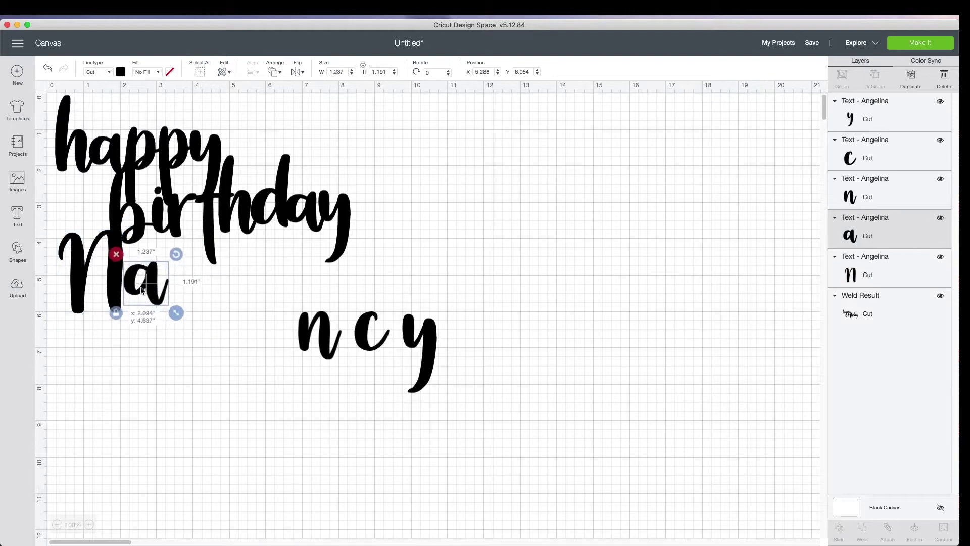
drag(318, 339, 180, 281)
drag(364, 346, 213, 283)
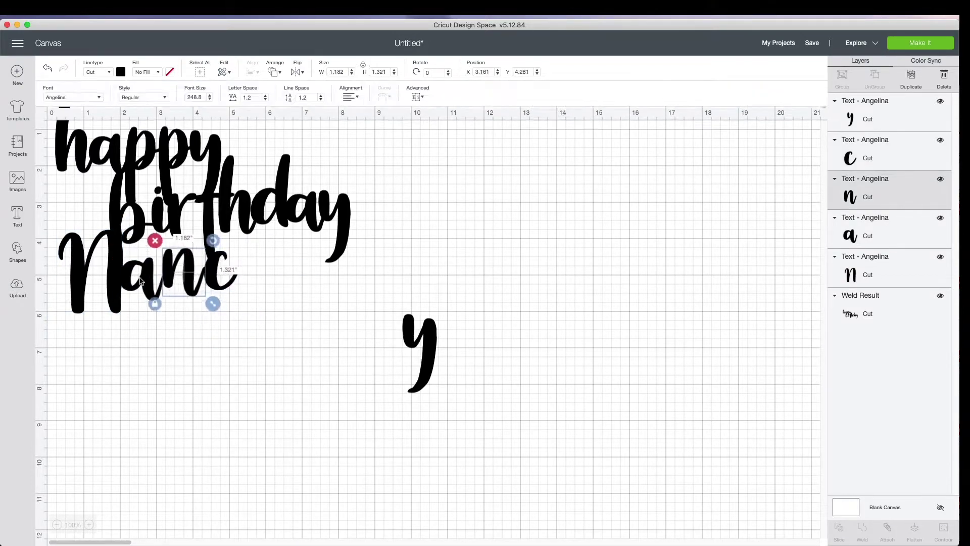
drag(432, 349, 261, 292)
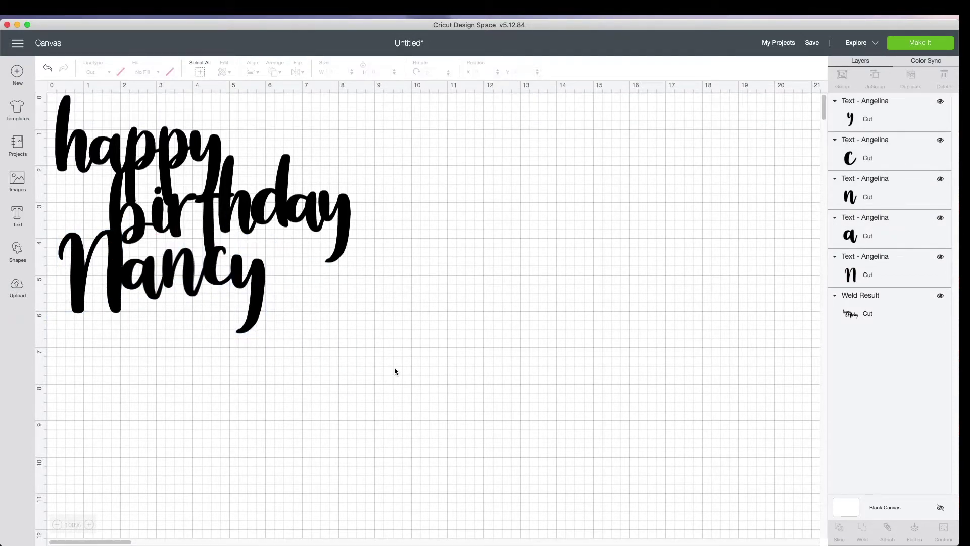
drag(76, 273, 69, 272)
drag(128, 276, 116, 277)
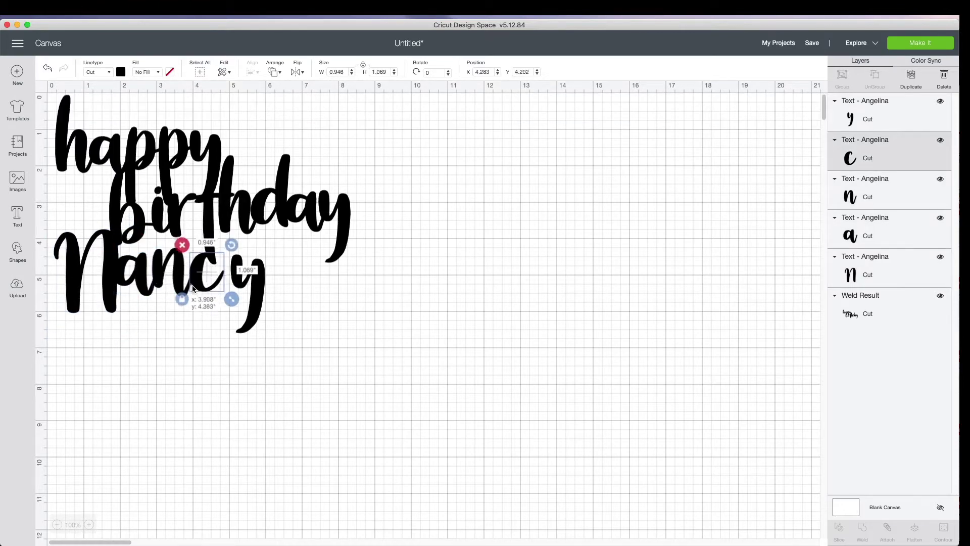
drag(238, 286, 233, 286)
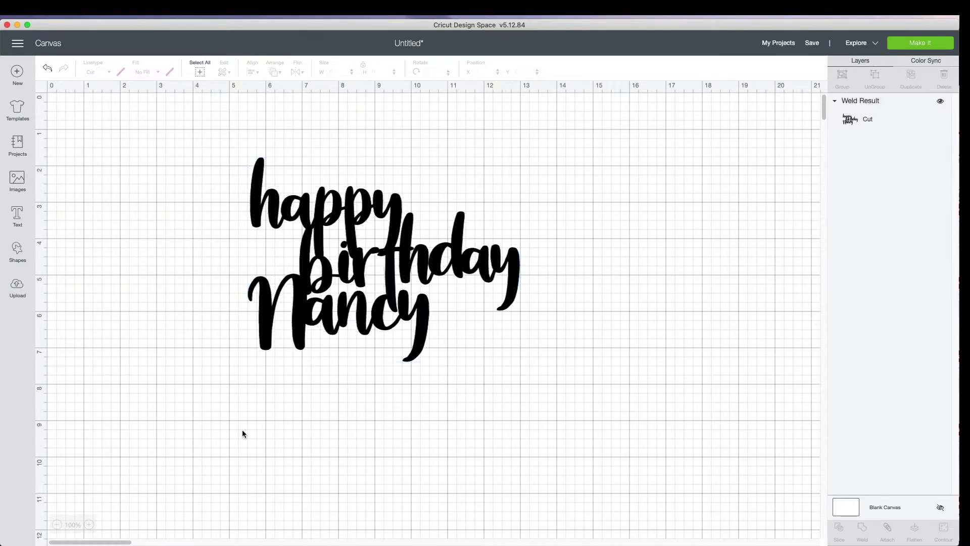
click(18, 250)
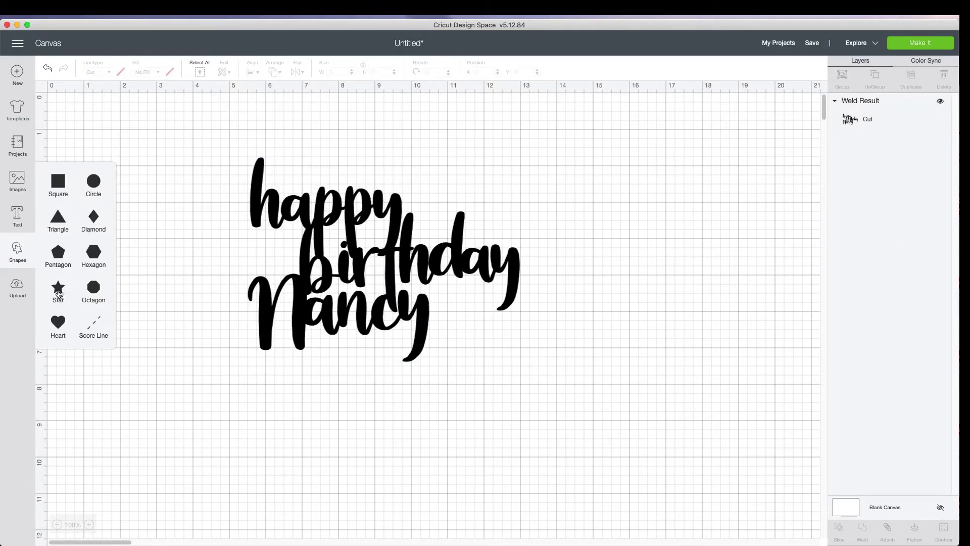
Add a star shape, rotate it, and place it left of the lettering
click(67, 287)
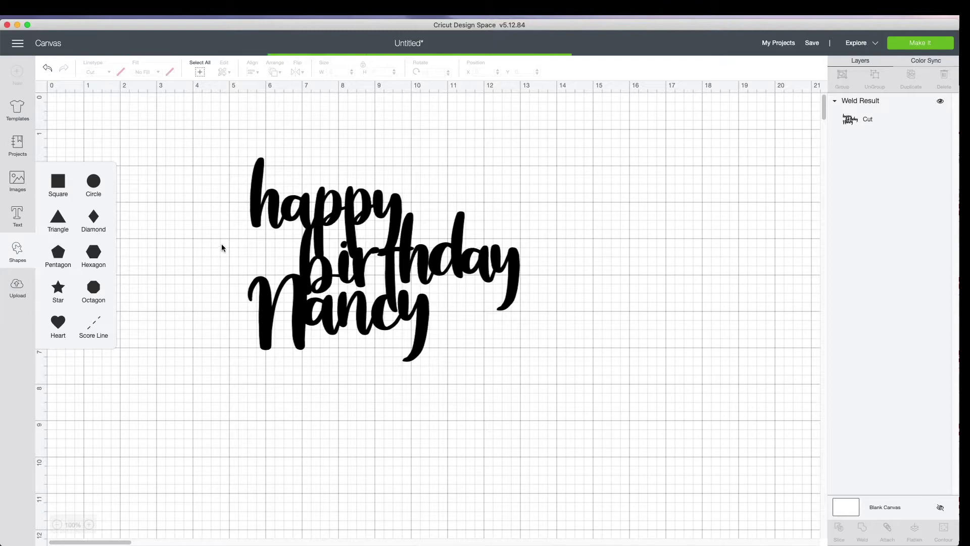
drag(264, 208, 258, 227)
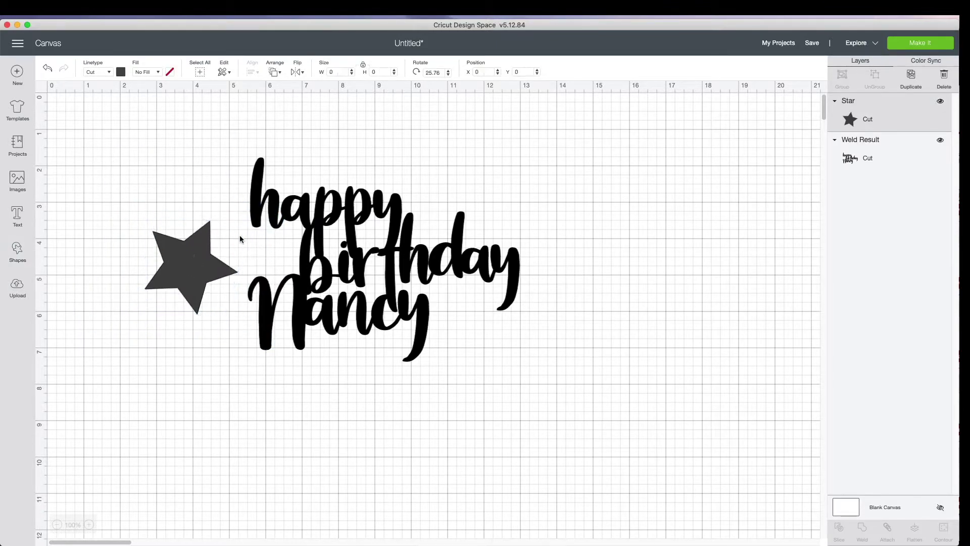
drag(192, 267, 656, 225)
Duplicate smaller stars around the lettering and select everything together
key(super+d)
drag(714, 268, 475, 245)
key(super+d)
drag(475, 245, 253, 314)
key(super+d)
drag(184, 121, 603, 395)
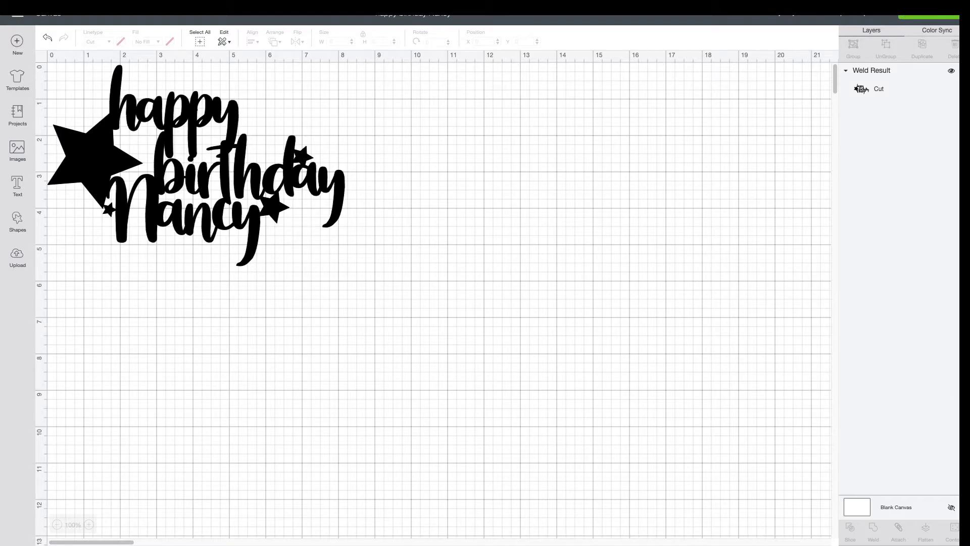
Set project copies to 2, arrange the second copy on the 12" x 12" mat, and continue
click(936, 18)
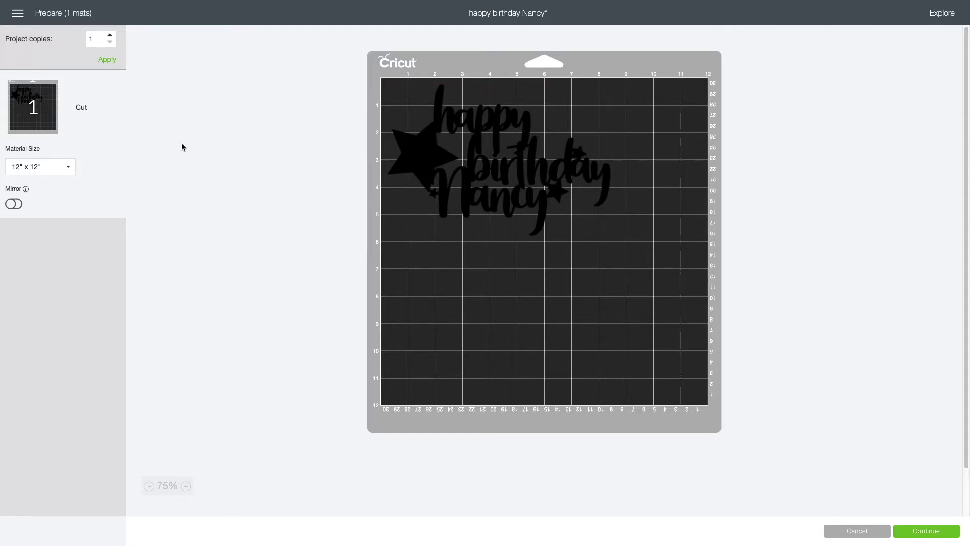
click(110, 36)
click(113, 61)
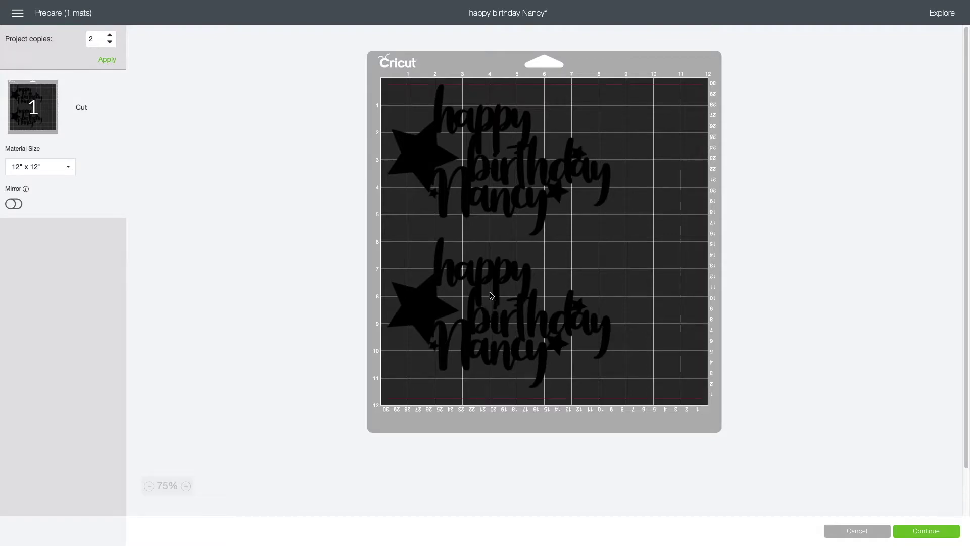
drag(493, 312, 488, 291)
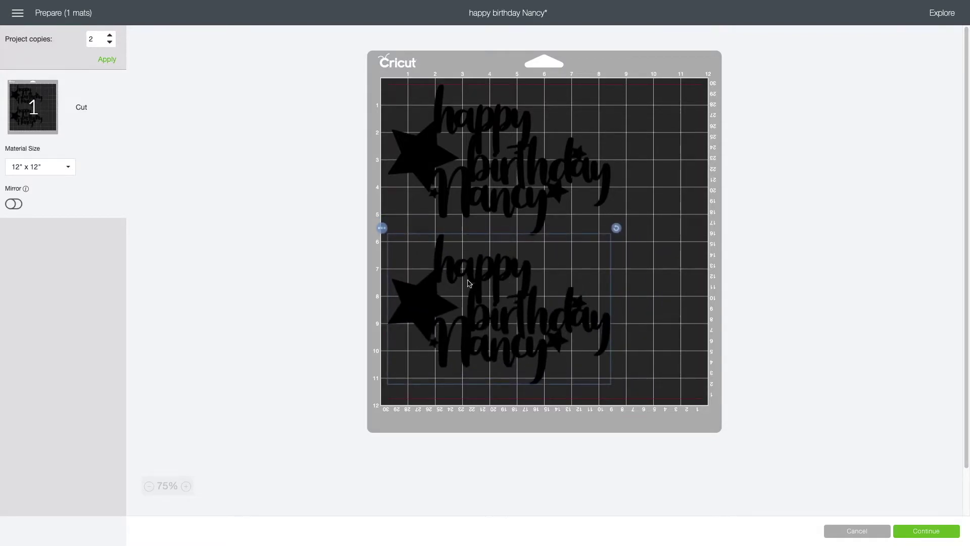
drag(465, 287, 465, 279)
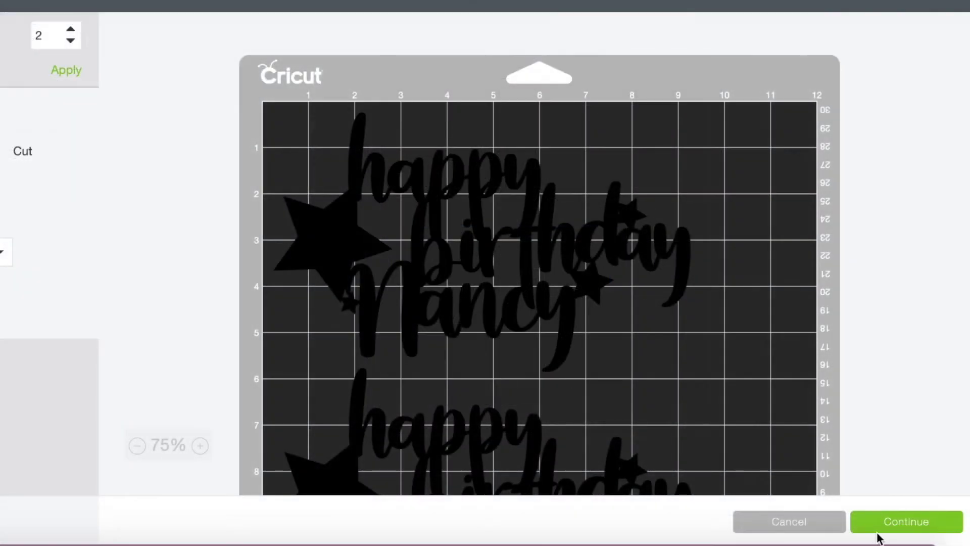
click(909, 530)
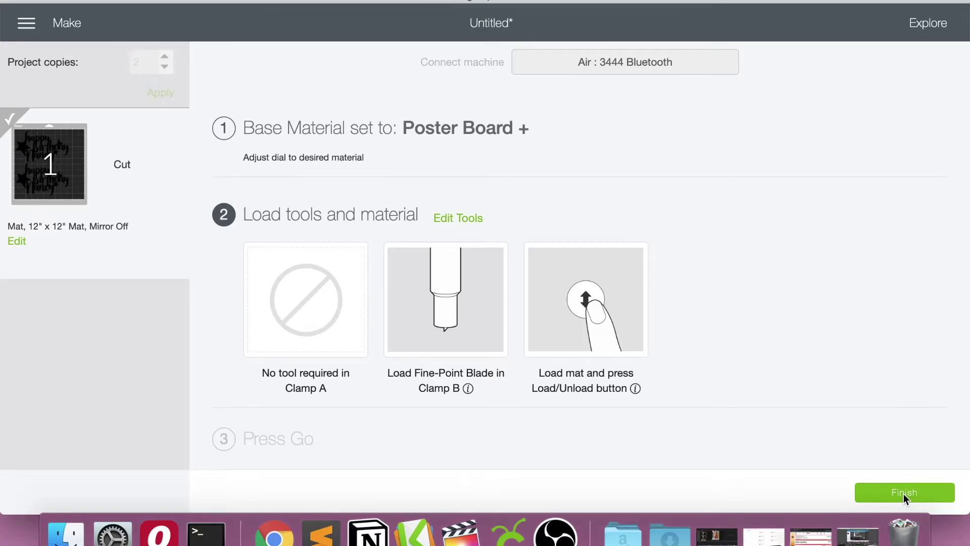
Finish the current cut, then start a new single-topper Make job up to base material selection
click(904, 492)
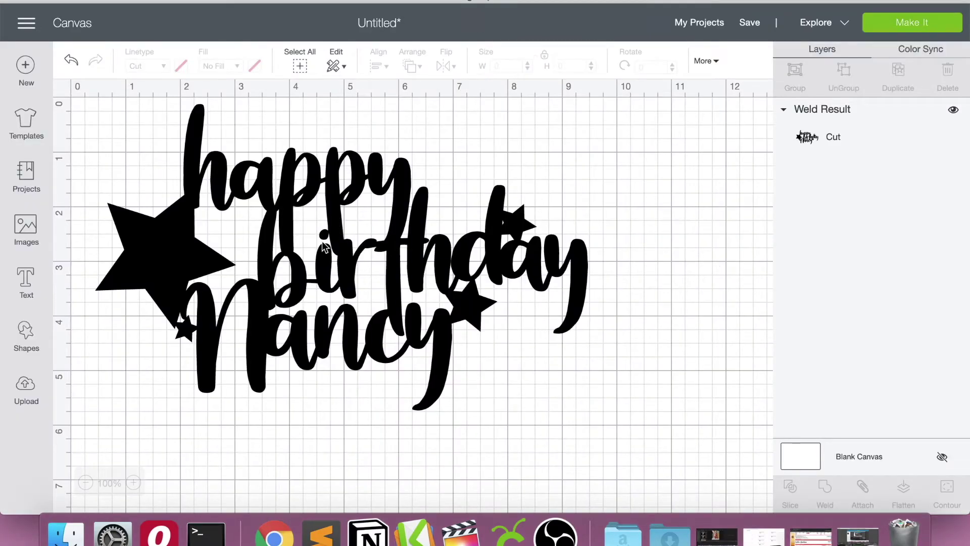
click(917, 24)
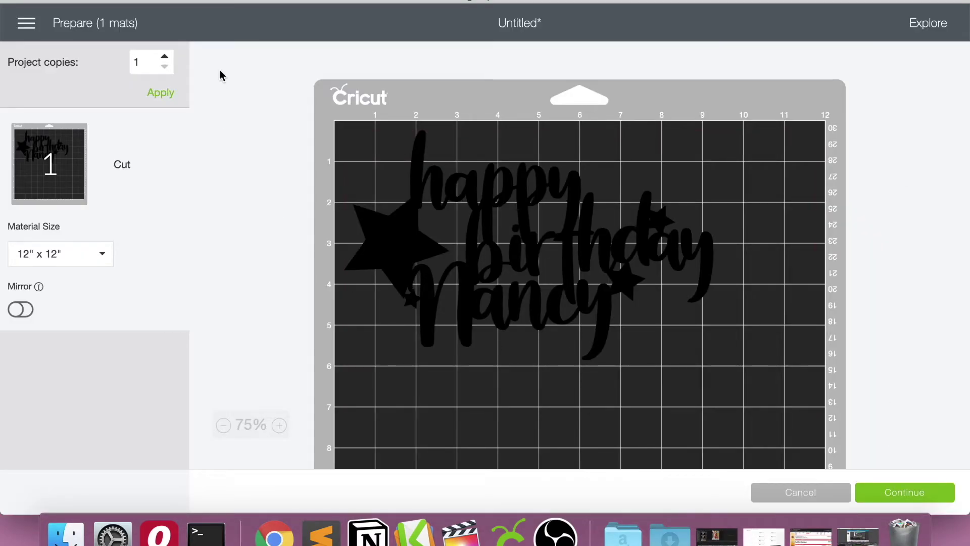
click(889, 494)
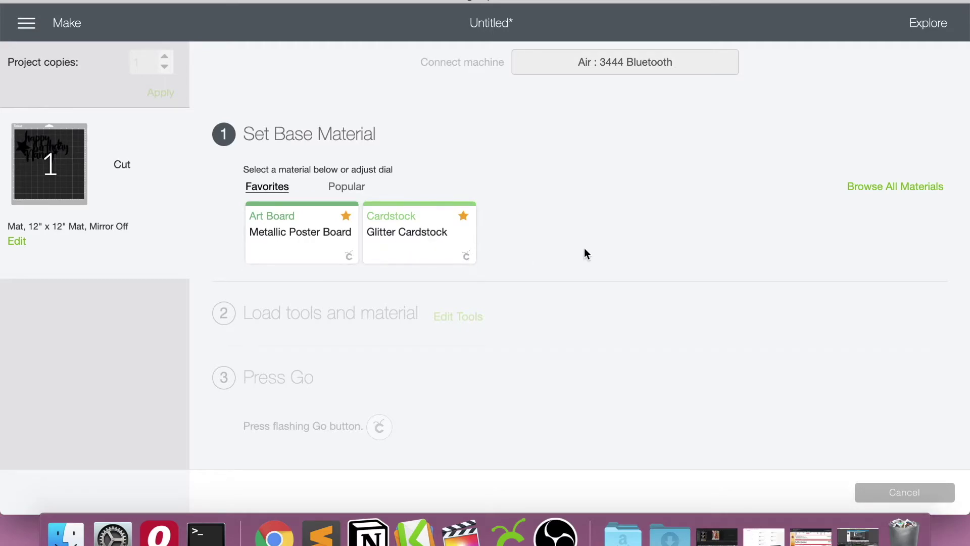
Search all materials for 'glitter cardstock' and star it as a favourite
click(890, 196)
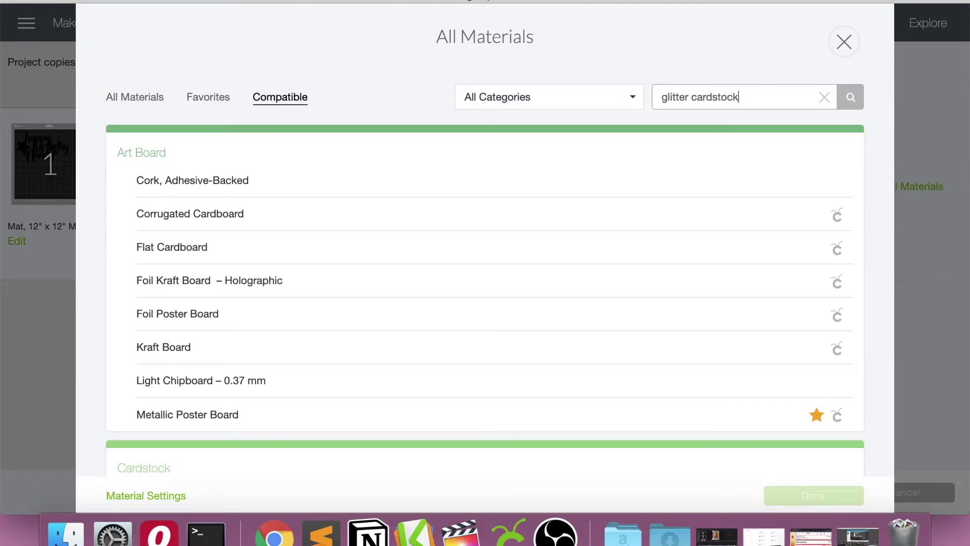
key(Return)
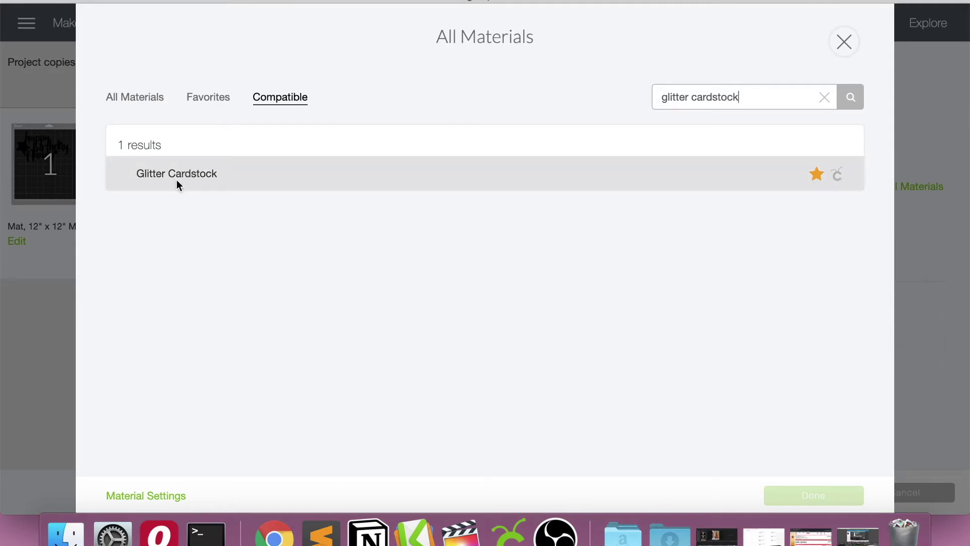
click(817, 175)
Pick the Glitter Cardstock favourite as the base material, keeping pressure at Default
click(844, 43)
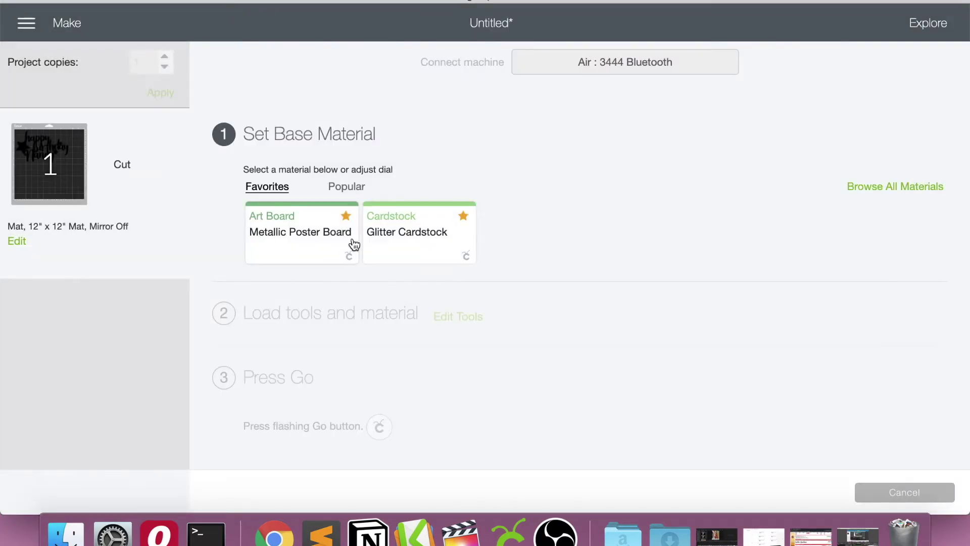
click(401, 239)
scroll(211, 260, down, 2)
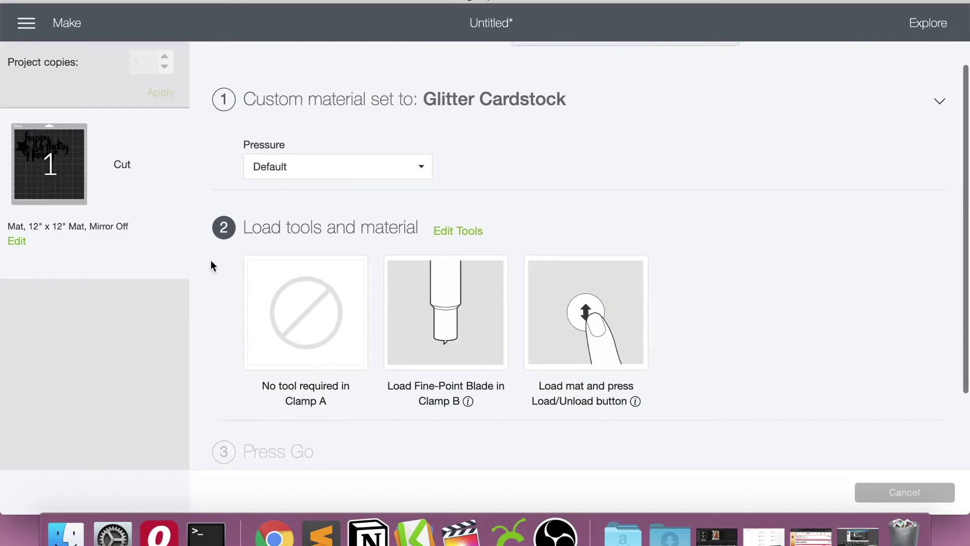
scroll(210, 260, down, 2)
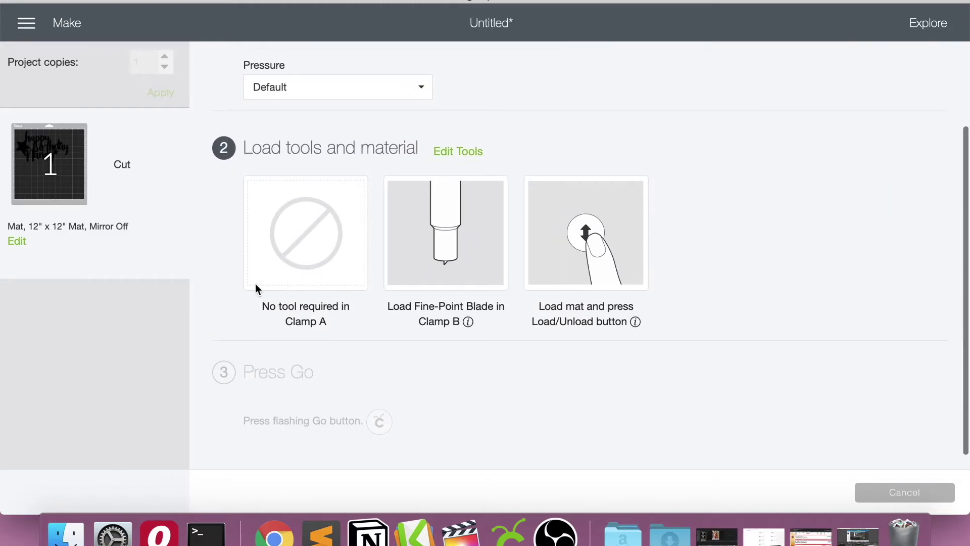
scroll(416, 277, down, 1)
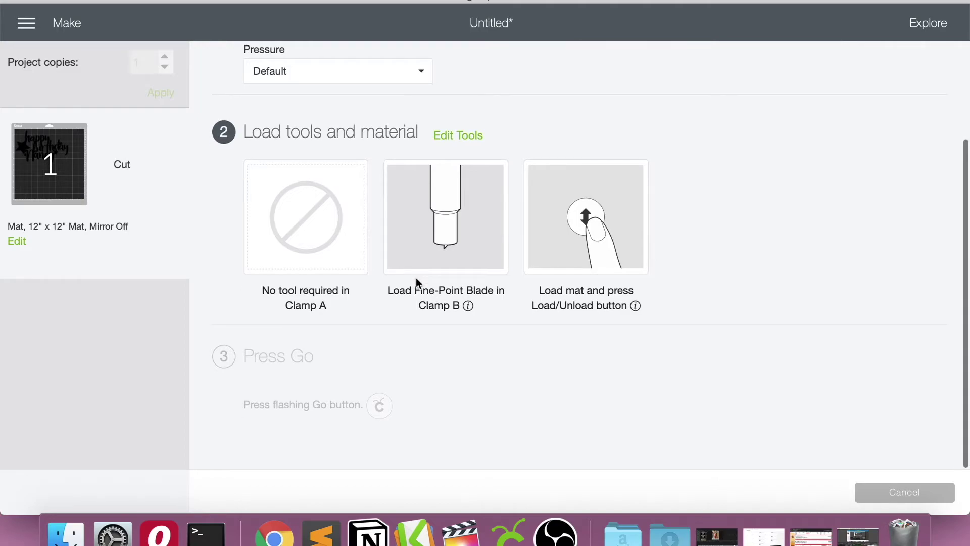